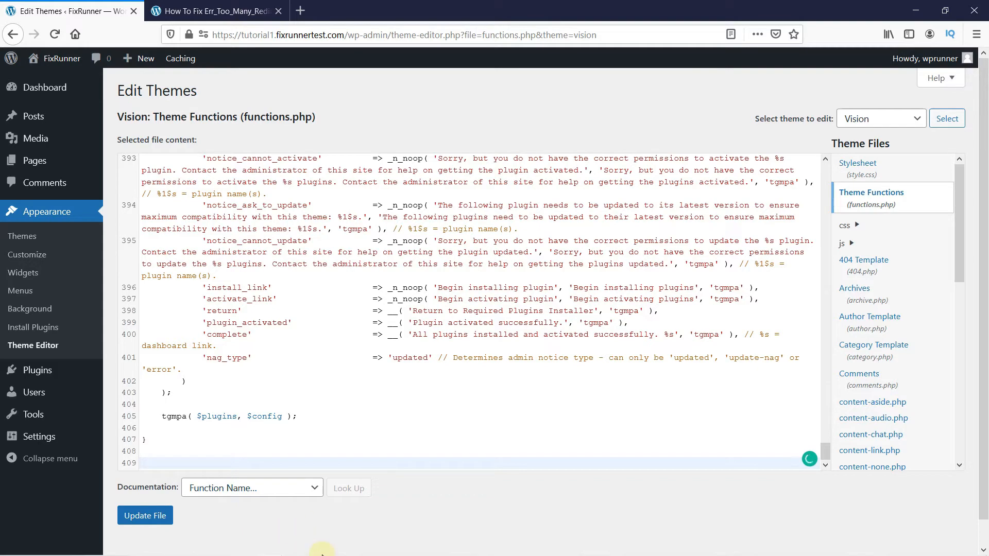
# Copy the prefix wpb_sponsored snippet from the Notepad notes, paste it at the end of the Vision theme's functions.php and save the file.
pyautogui.click(342, 552)
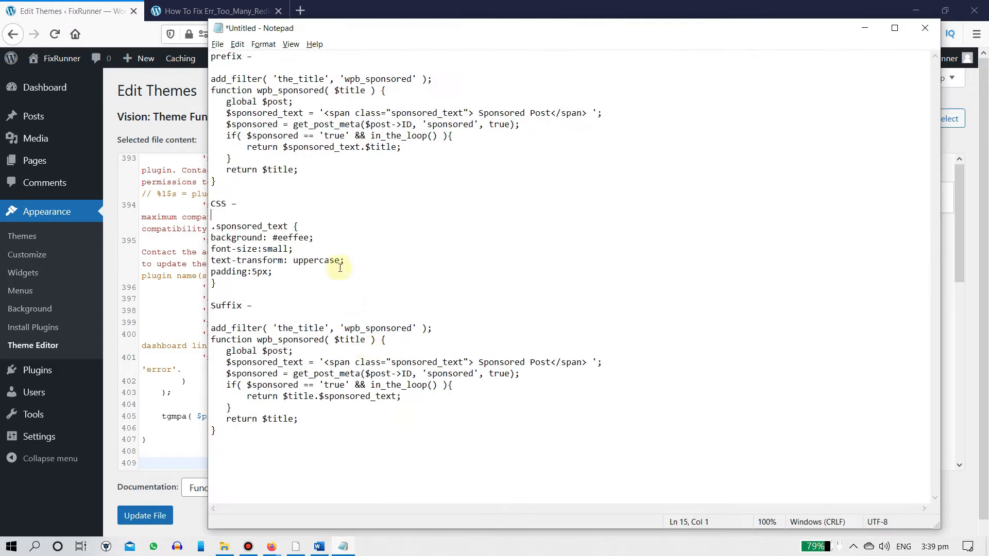
pyautogui.moveTo(227, 184); pyautogui.dragTo(206, 82)
pyautogui.hotkey('ctrl', 'c')
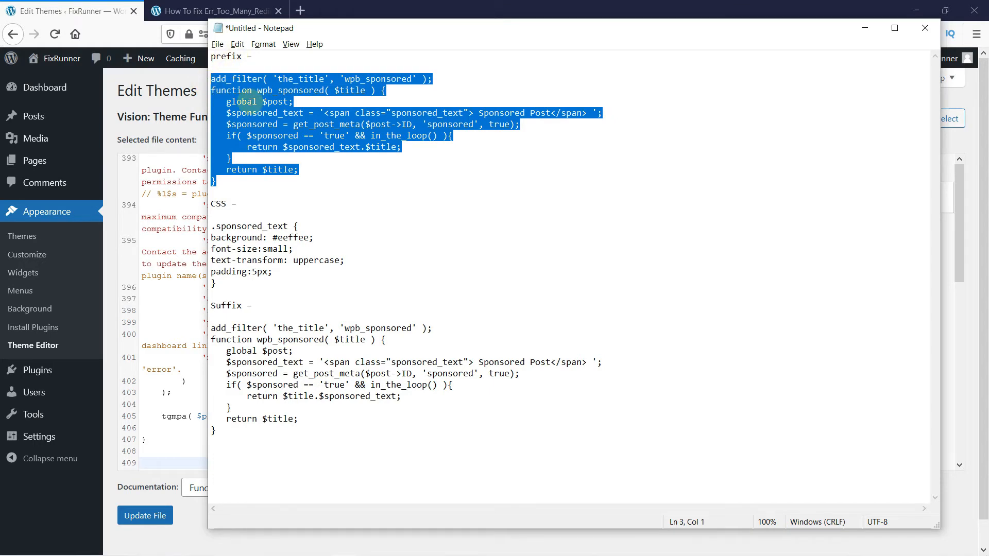
pyautogui.click(163, 460)
pyautogui.hotkey('ctrl', 'v')
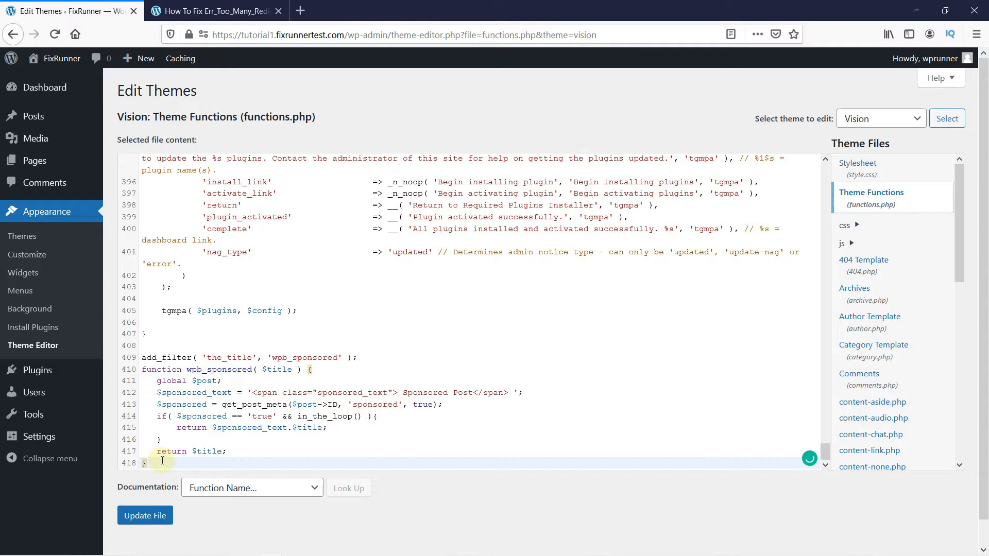
pyautogui.click(143, 515)
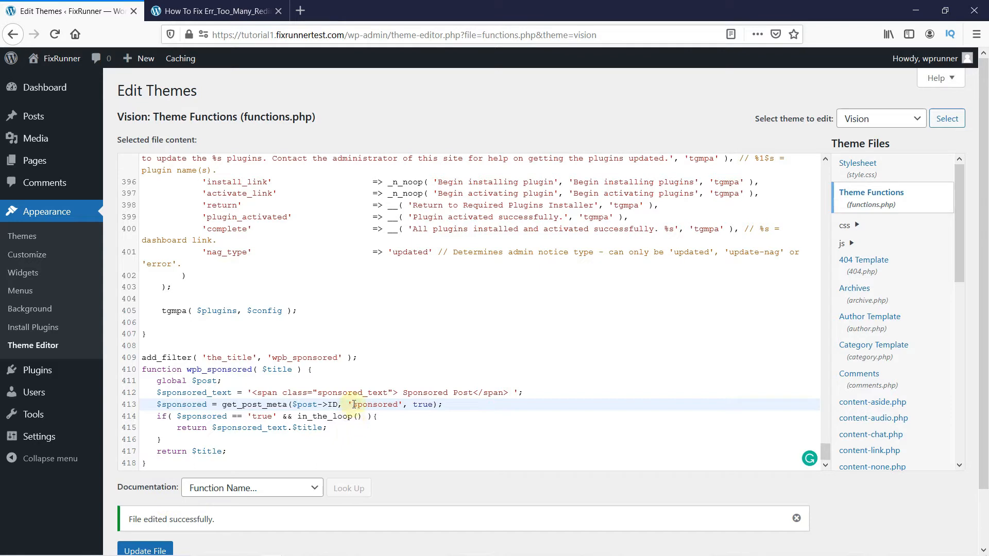
# Copy the meta key name sponsored from the get_post_meta line of the added code.
pyautogui.moveTo(354, 404); pyautogui.dragTo(393, 405)
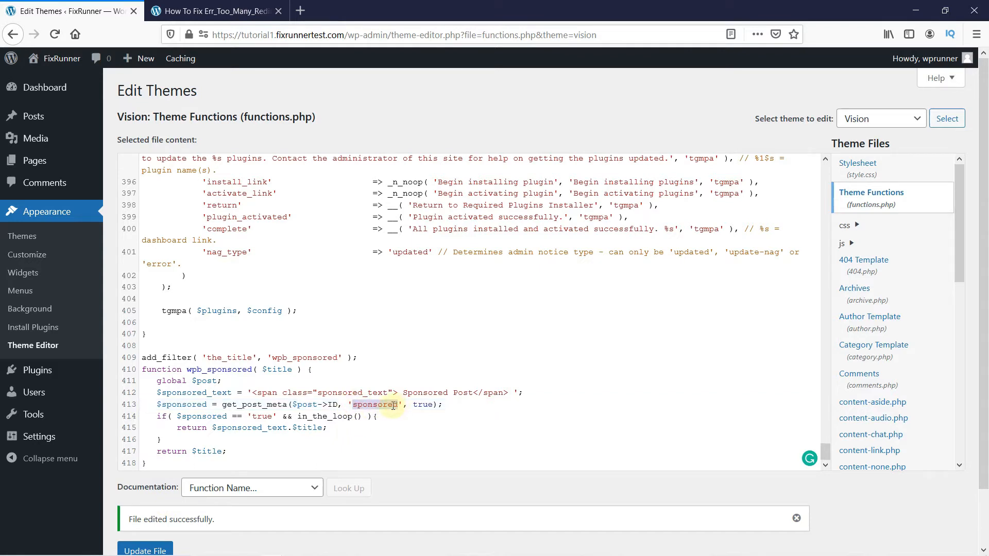
pyautogui.rightClick(393, 405)
pyautogui.click(423, 272)
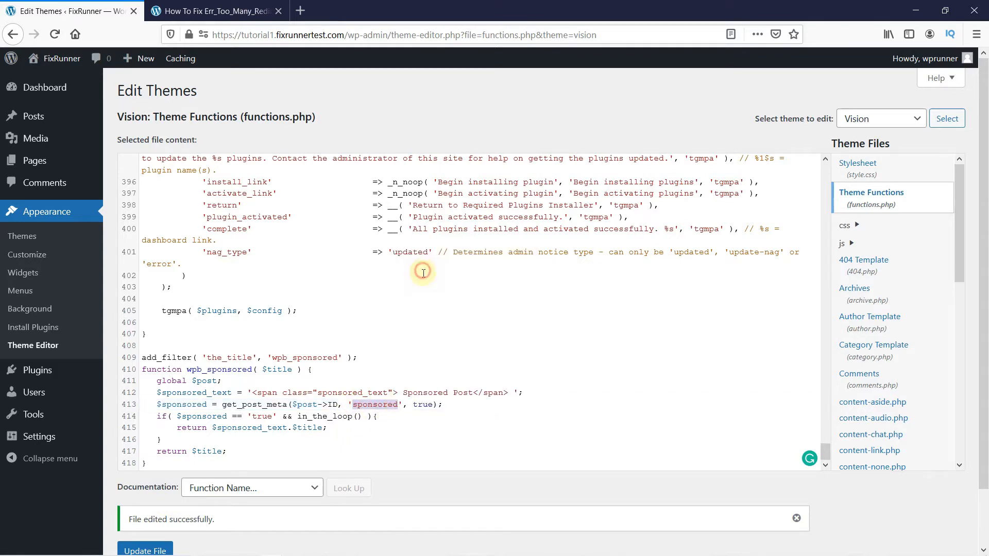
pyautogui.click(385, 415)
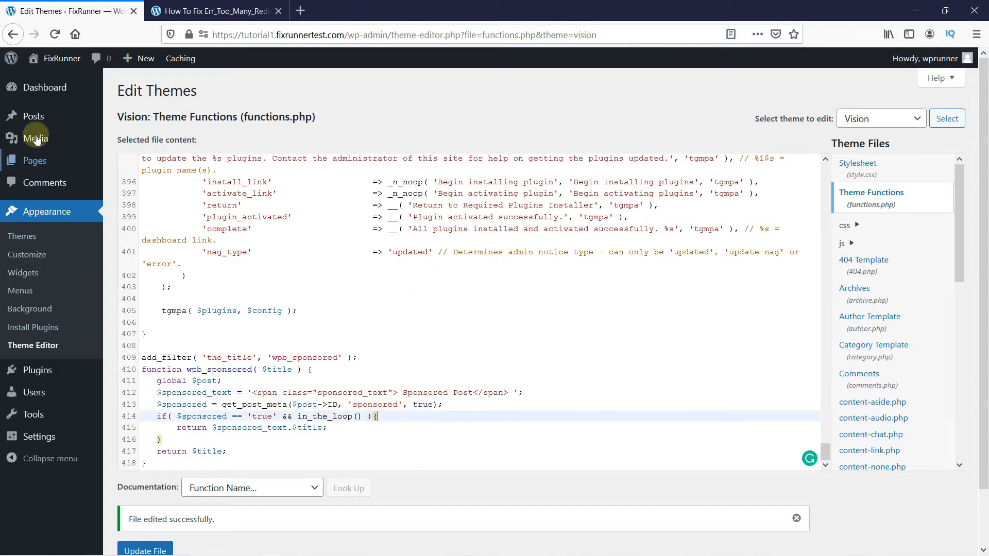
# Open the list of all posts in a new tab and edit "How To Fix Err_Too_Many_Redirects Error In WordPress".
pyautogui.moveTo(36, 120)
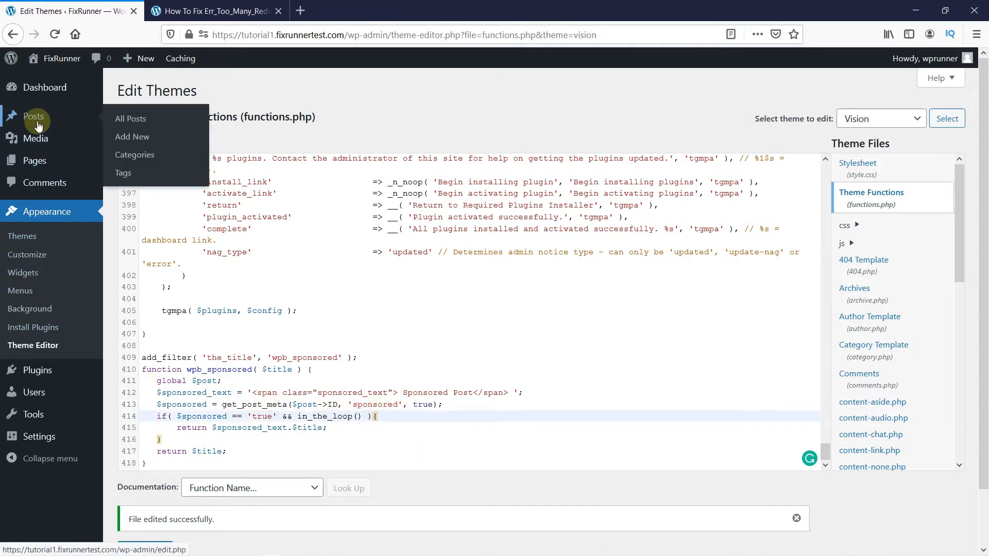
pyautogui.keyDown('ctrl'); pyautogui.click(120, 123); pyautogui.keyUp('ctrl')
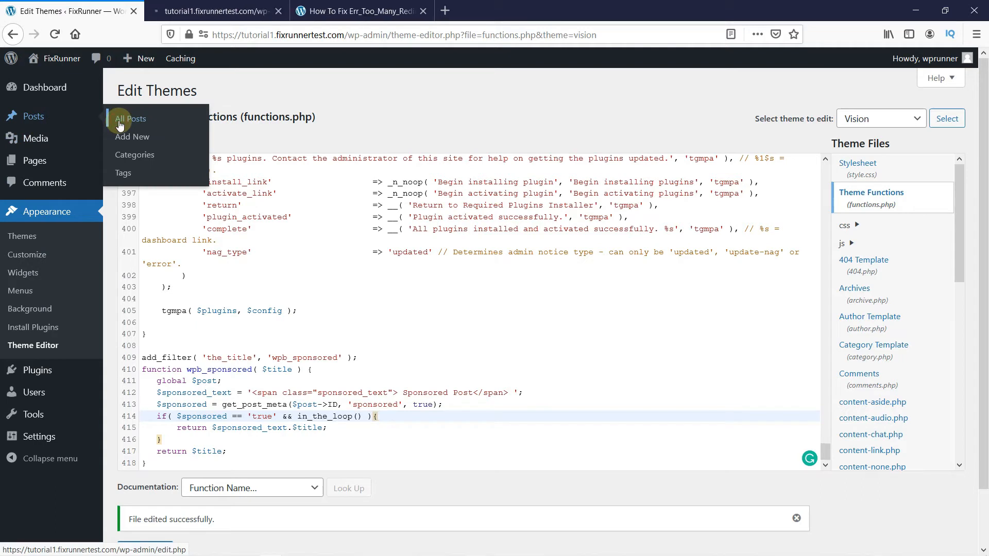
pyautogui.click(206, 11)
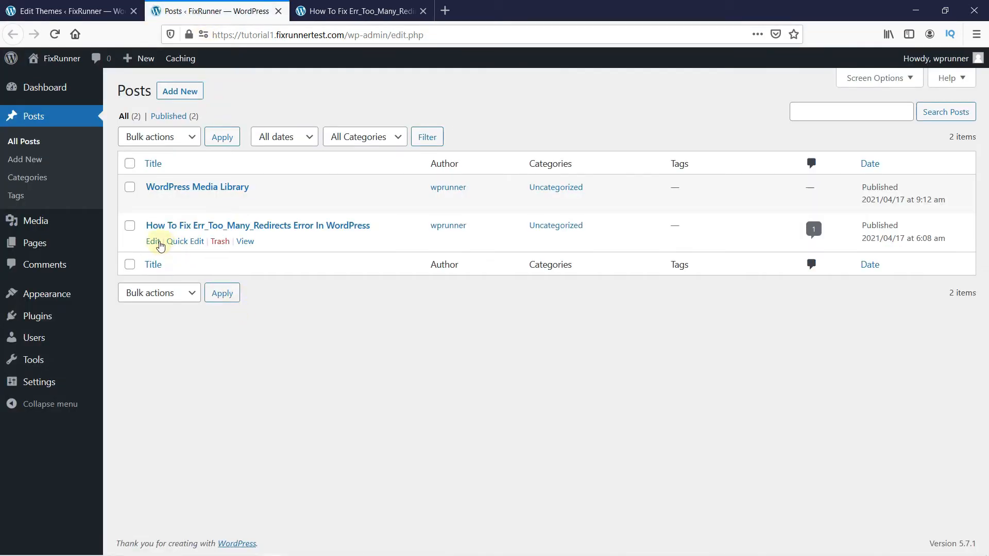
pyautogui.click(153, 242)
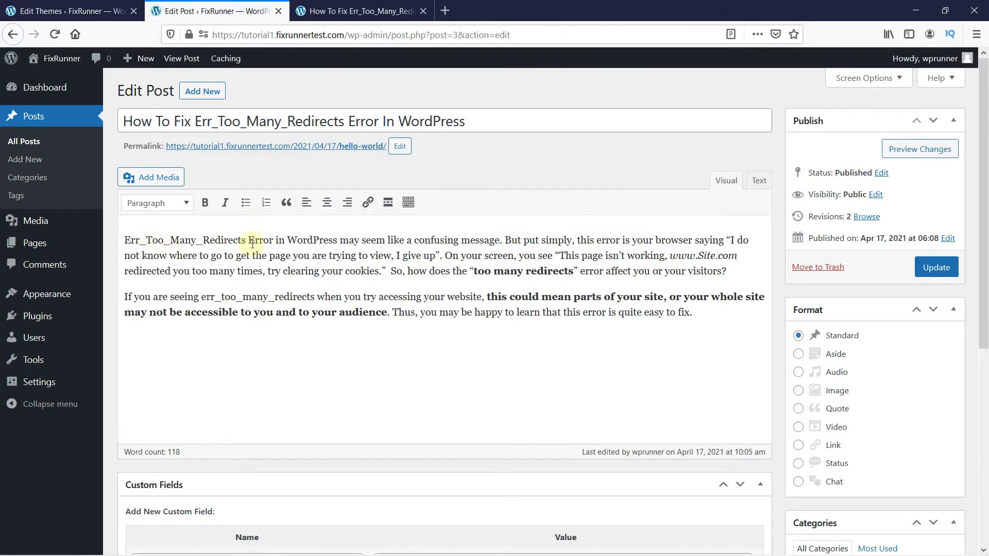
# Fill in a new custom field for the post with the name sponsored and the value true, and update the post.
pyautogui.scroll(-4, 406, 384)
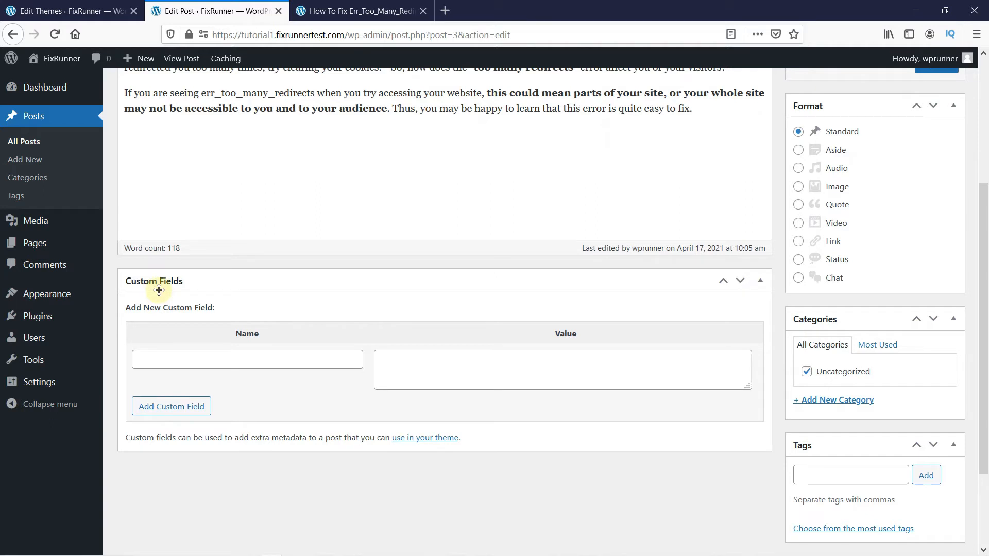
pyautogui.click(237, 357)
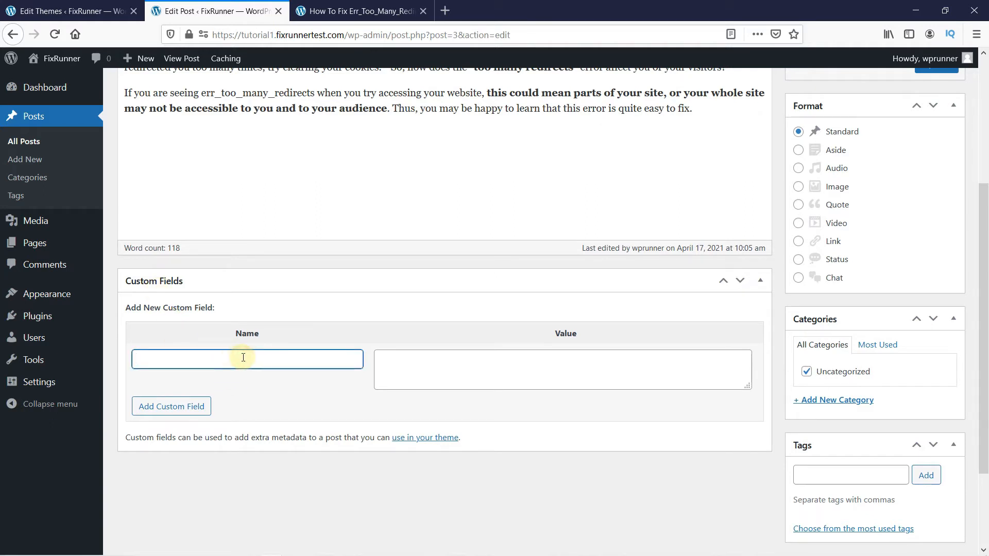
pyautogui.hotkey('ctrl', 'v')
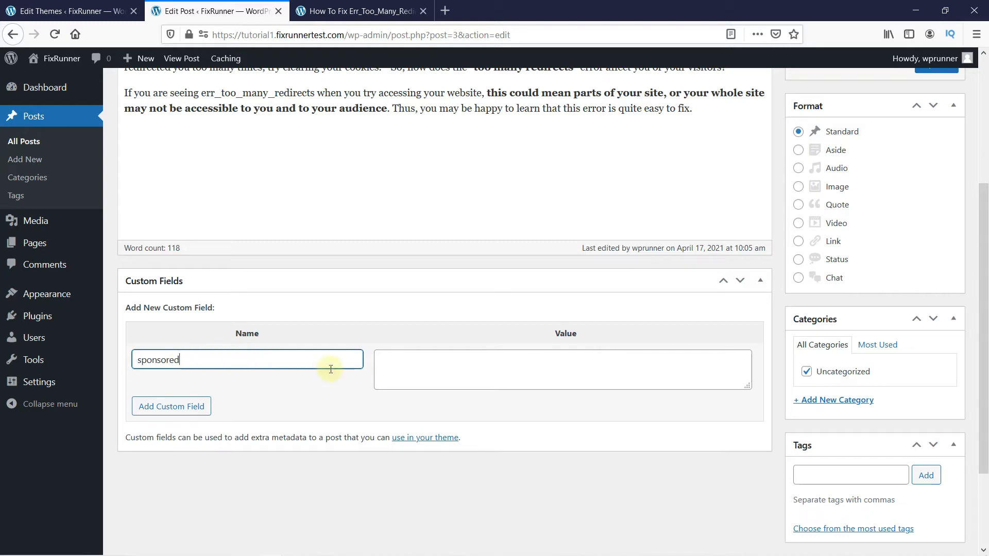
pyautogui.click(409, 363)
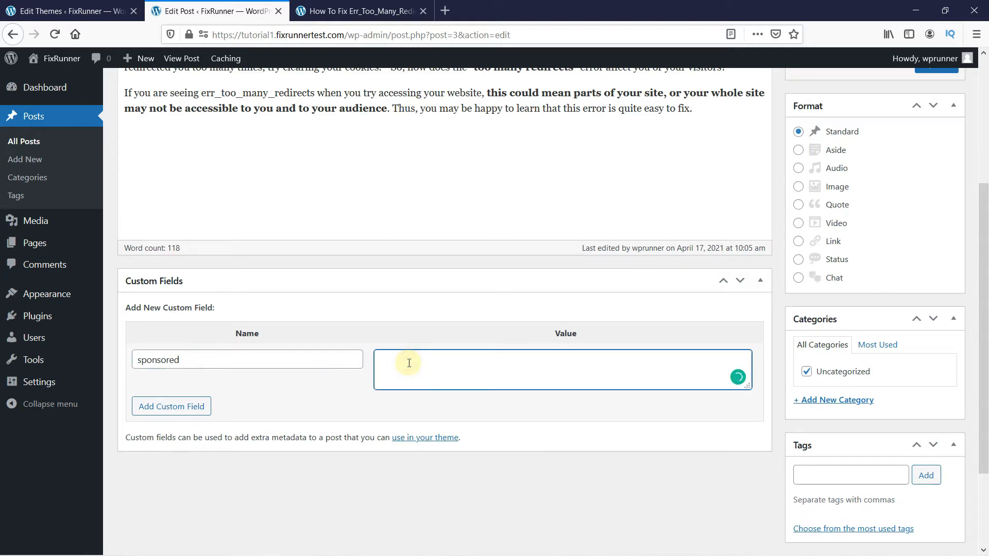
pyautogui.write('true')
pyautogui.click(547, 415)
pyautogui.scroll(4, 548, 405)
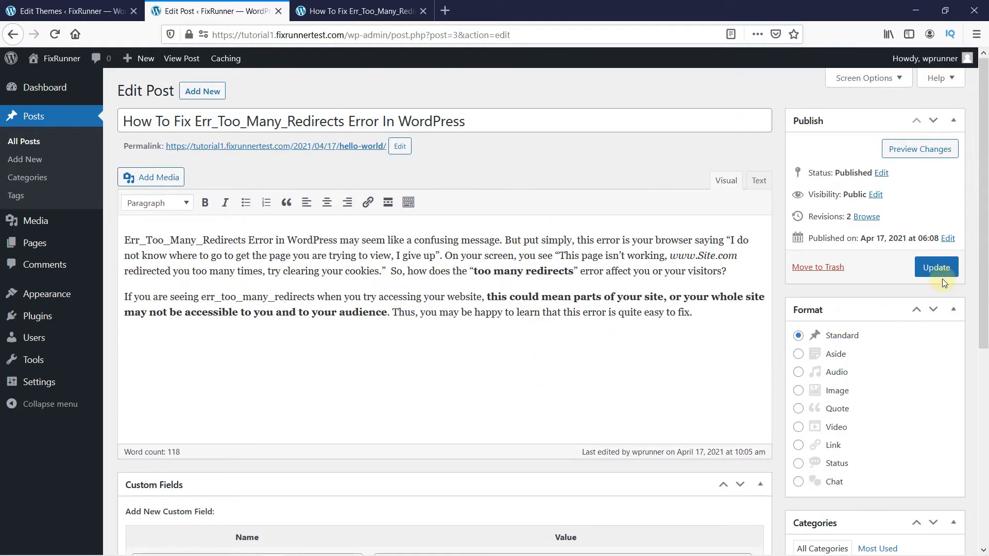
pyautogui.click(936, 266)
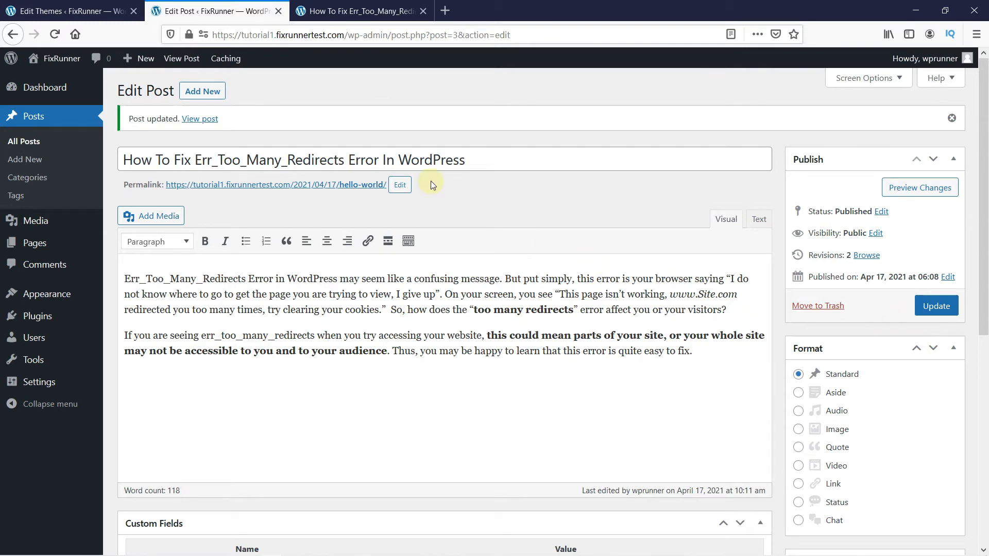
# Reload the live post to check its title for the sponsored prefix, and return to the post editor.
pyautogui.click(327, 13)
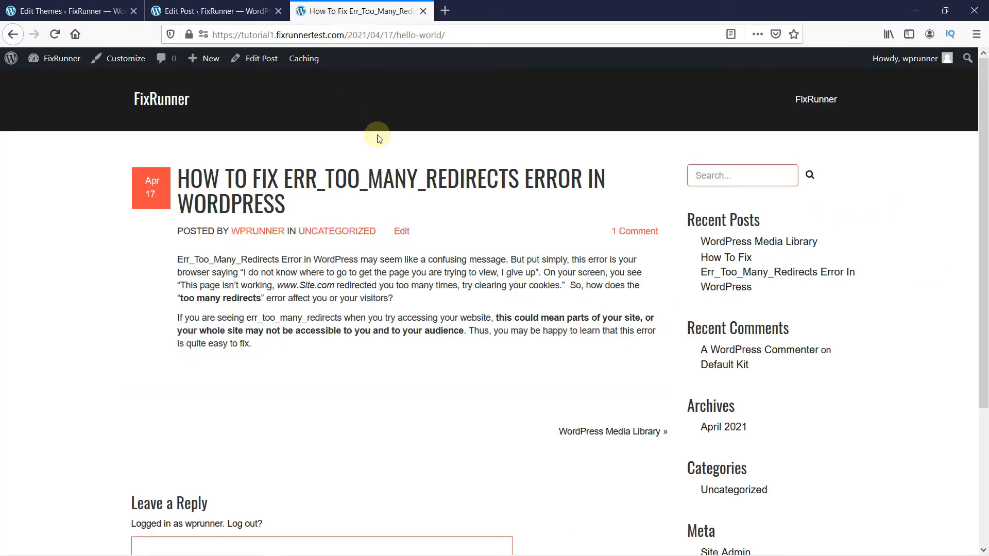
pyautogui.click(55, 35)
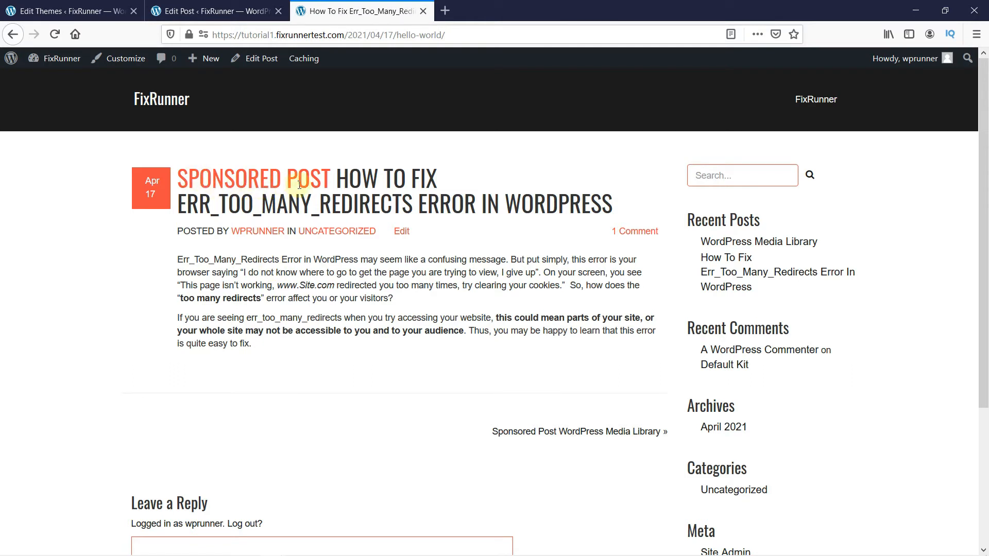
pyautogui.click(172, 11)
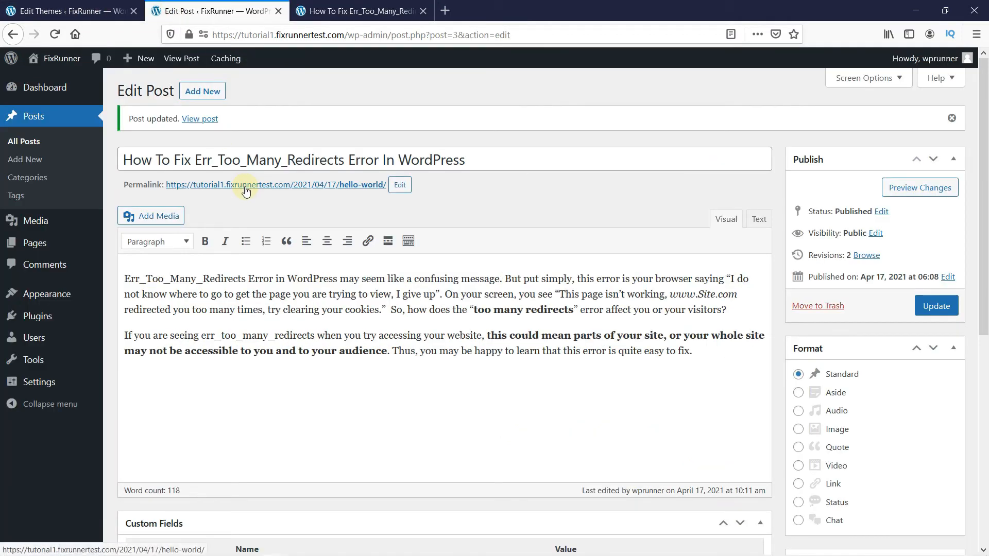
# Open the theme customizer's Additional CSS editor, dismiss its help text and preview the sponsored redirects post.
pyautogui.moveTo(78, 291)
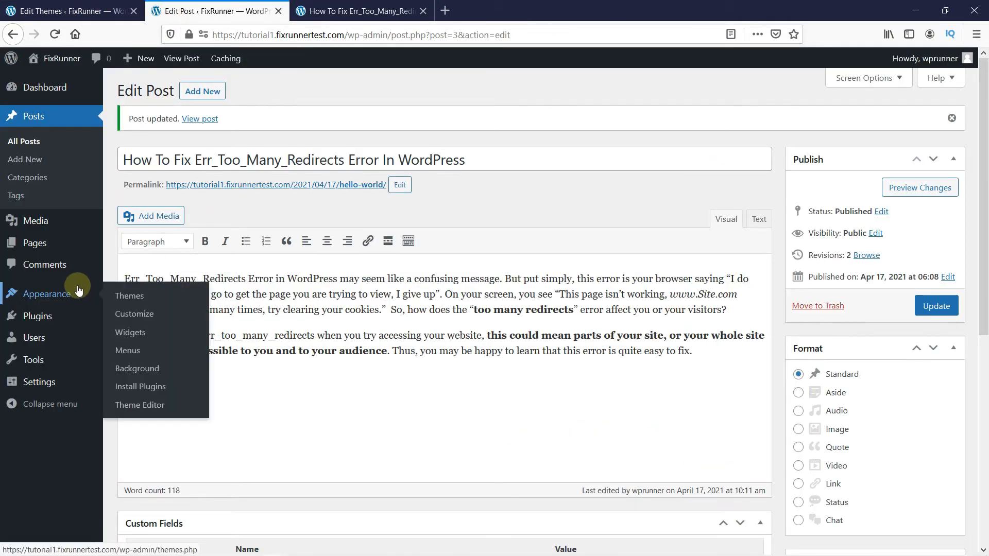
pyautogui.click(138, 319)
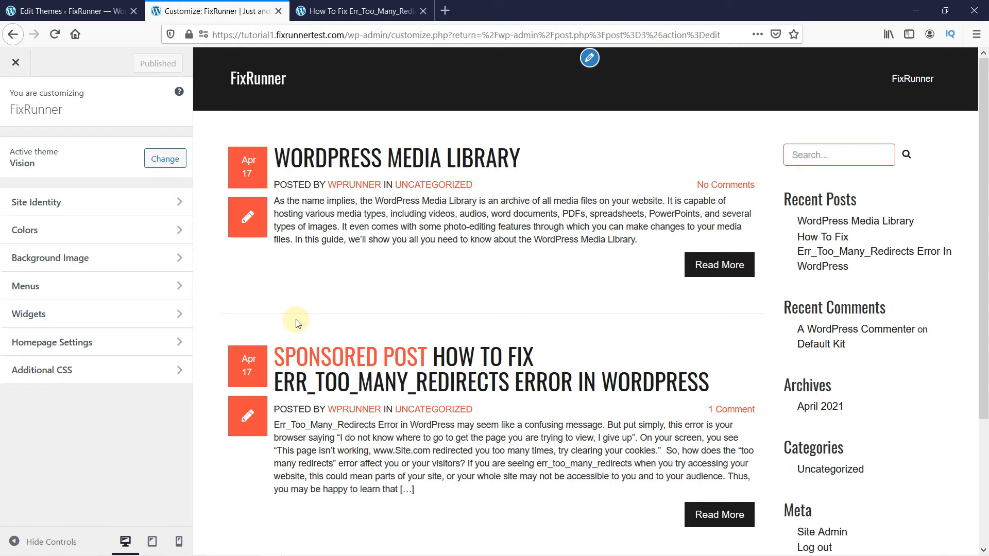
pyautogui.click(102, 374)
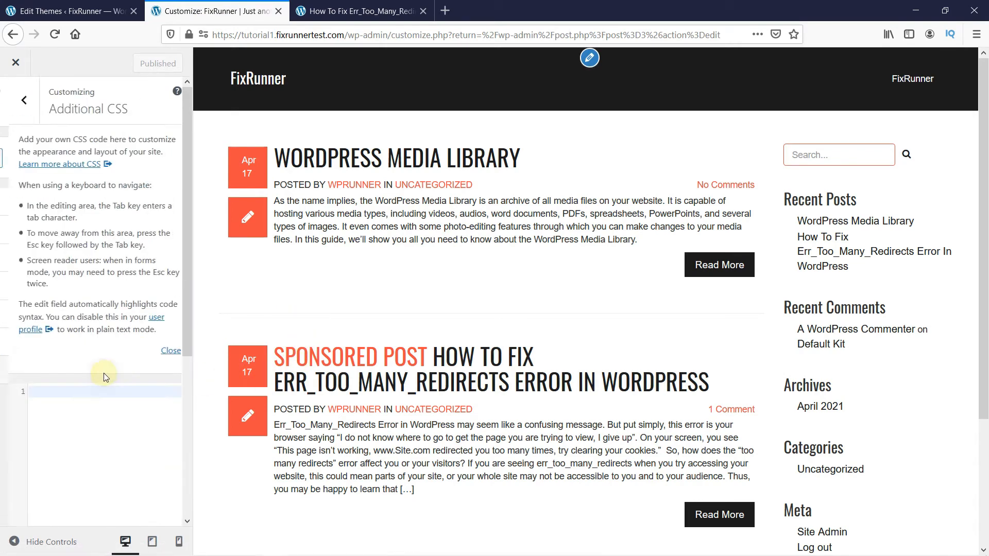
pyautogui.click(166, 351)
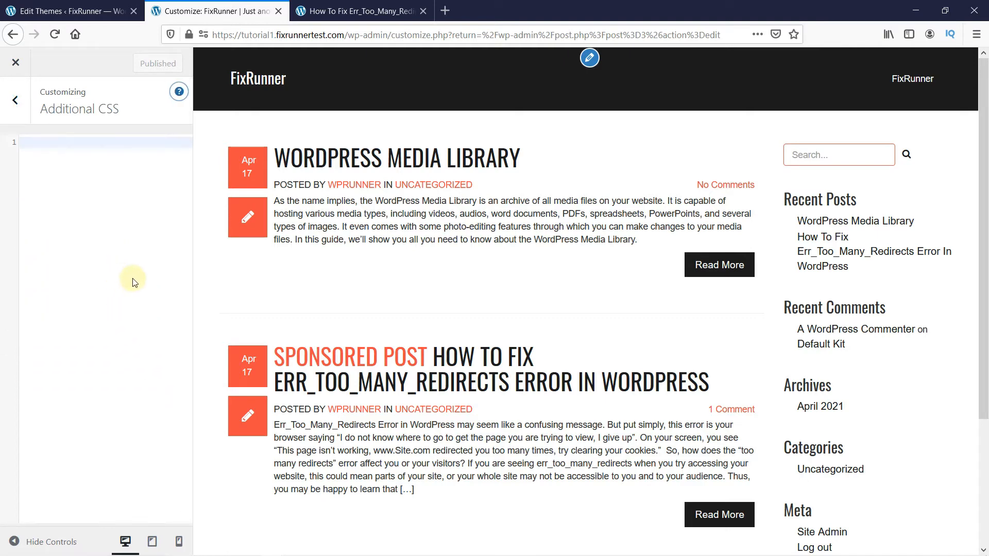
pyautogui.click(453, 359)
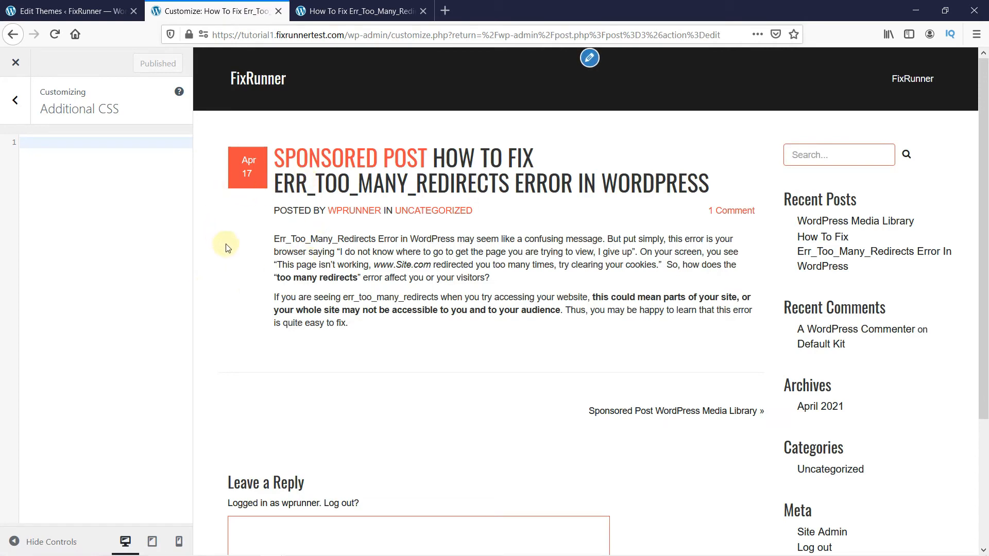
# Copy the .sponsored_text CSS rule from the Notepad notes into Additional CSS, publish it and close the customizer.
pyautogui.click(336, 551)
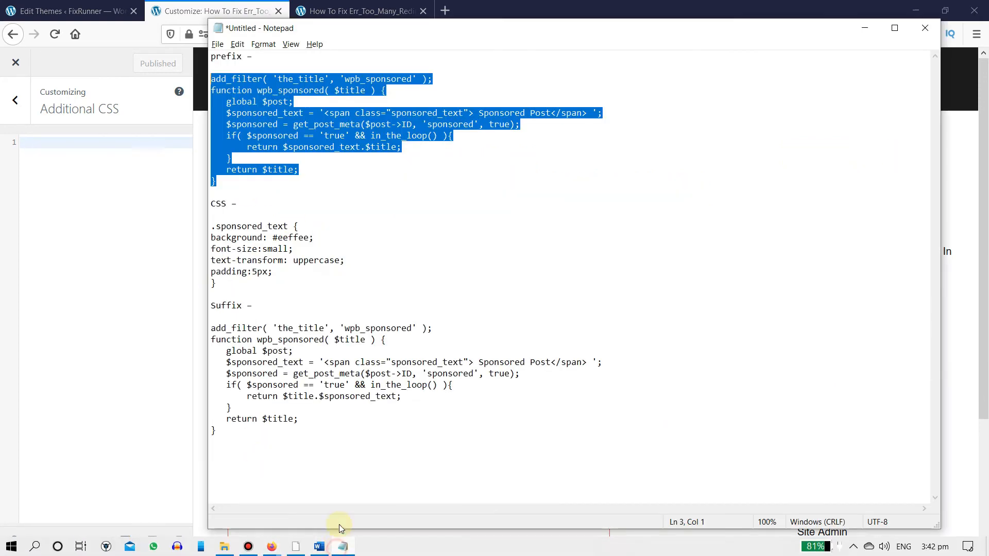
pyautogui.moveTo(227, 283); pyautogui.dragTo(212, 226)
pyautogui.hotkey('ctrl', 'c')
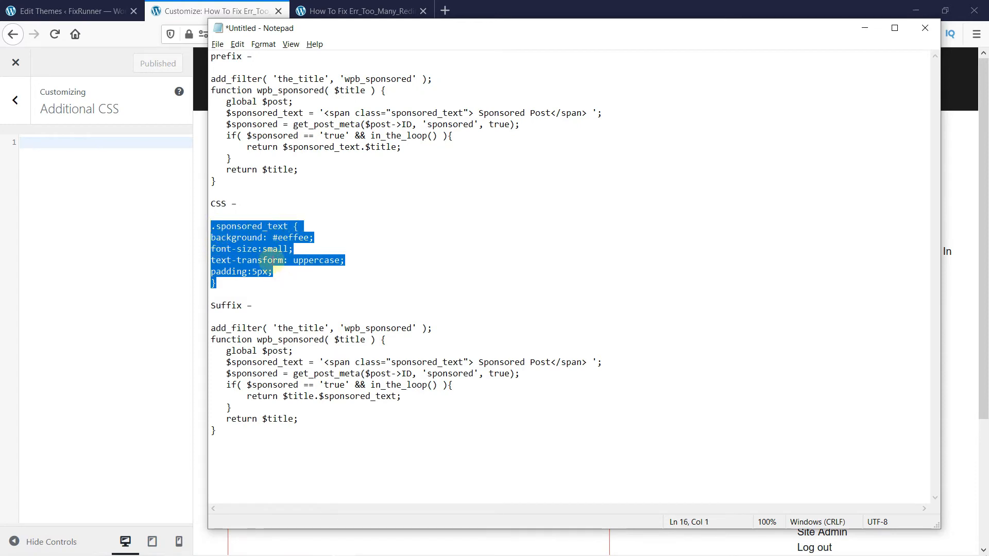
pyautogui.click(55, 143)
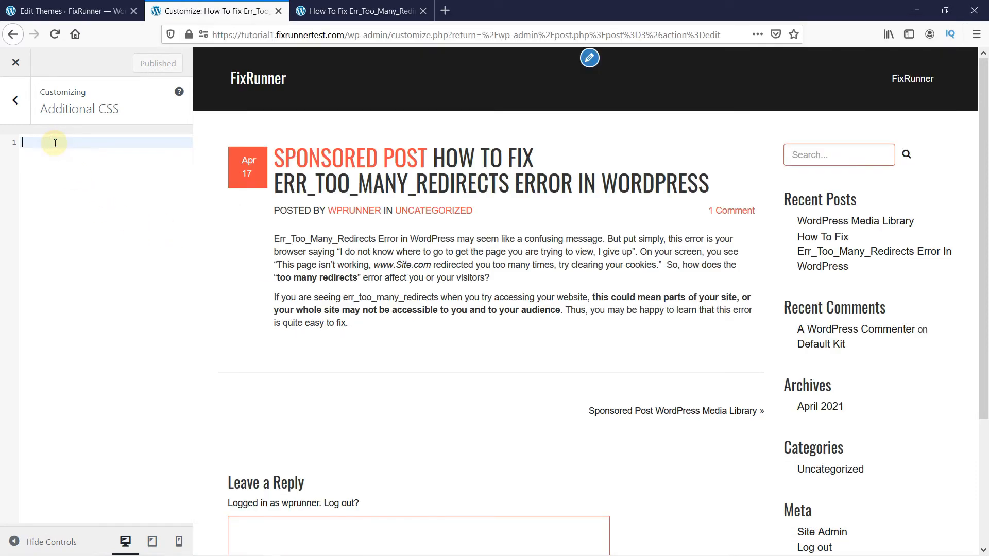
pyautogui.hotkey('ctrl', 'v')
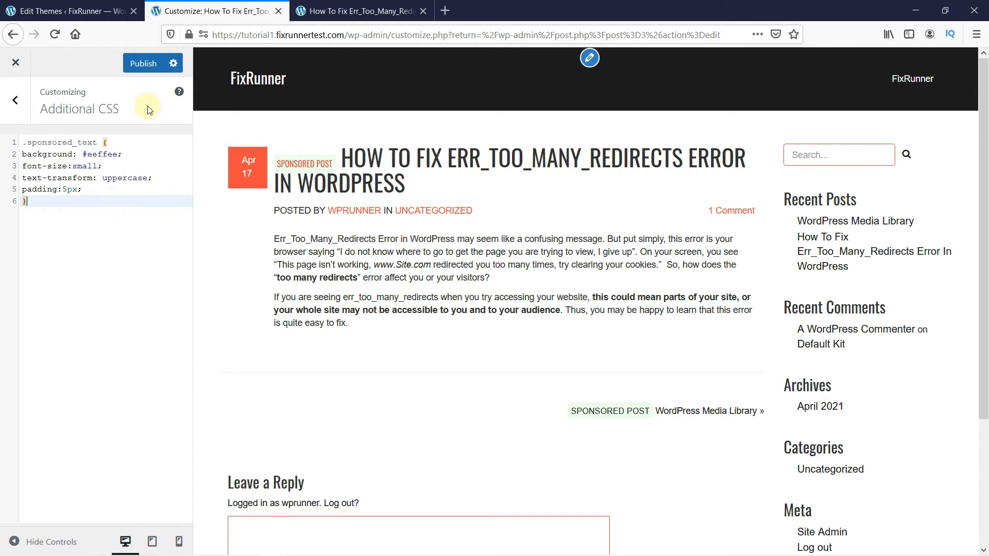
pyautogui.click(139, 66)
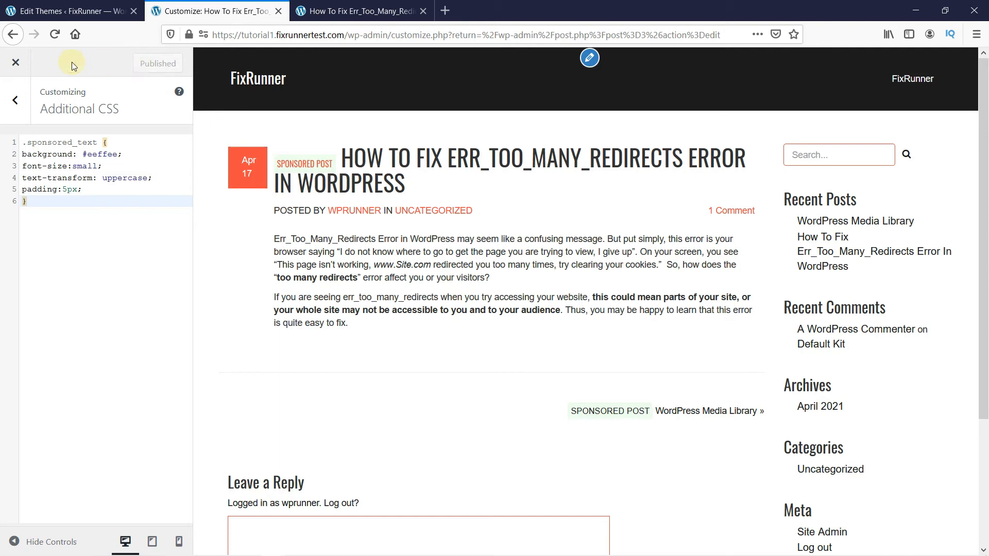
pyautogui.click(279, 11)
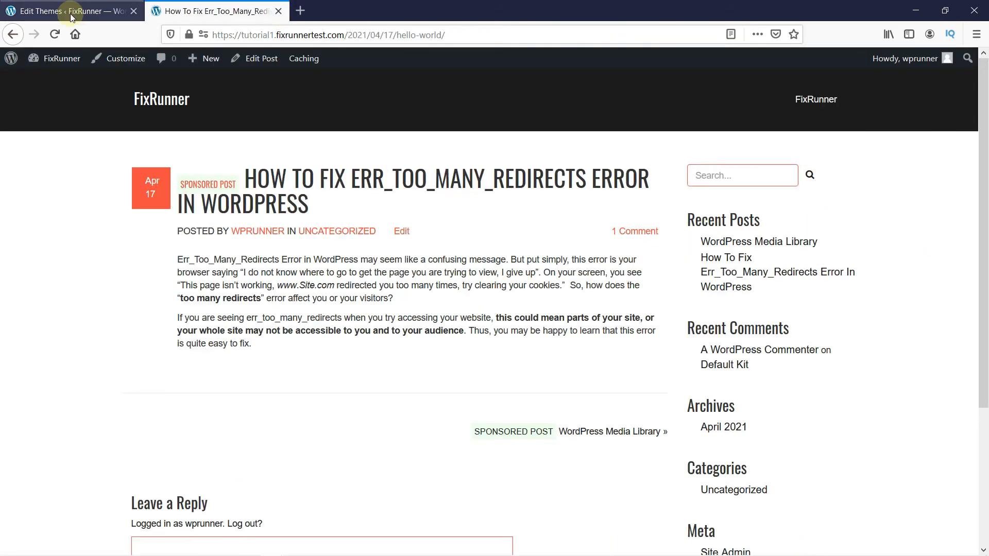
# Return to the theme's functions.php editor and copy the Suffix version of the wpb_sponsored code from the Notepad notes.
pyautogui.click(77, 10)
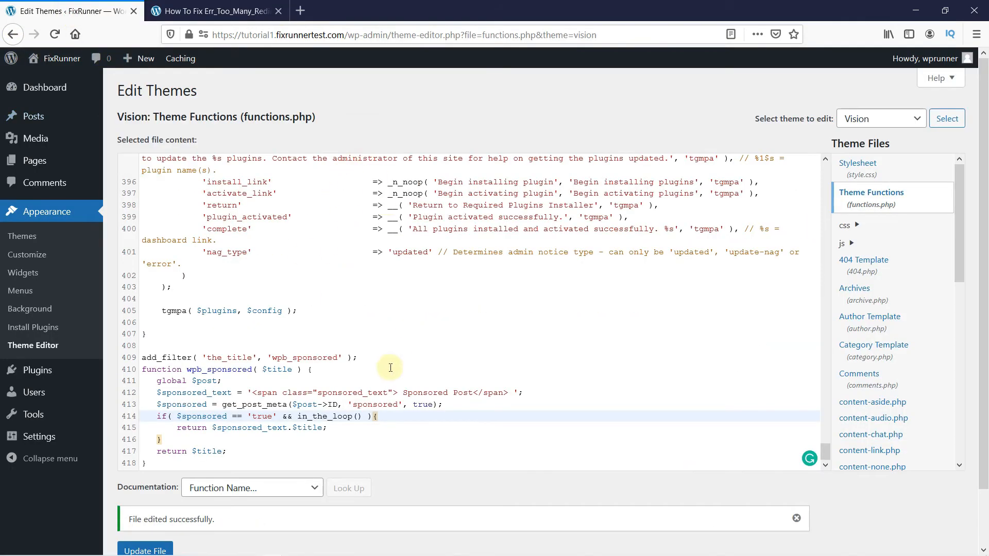
pyautogui.click(349, 551)
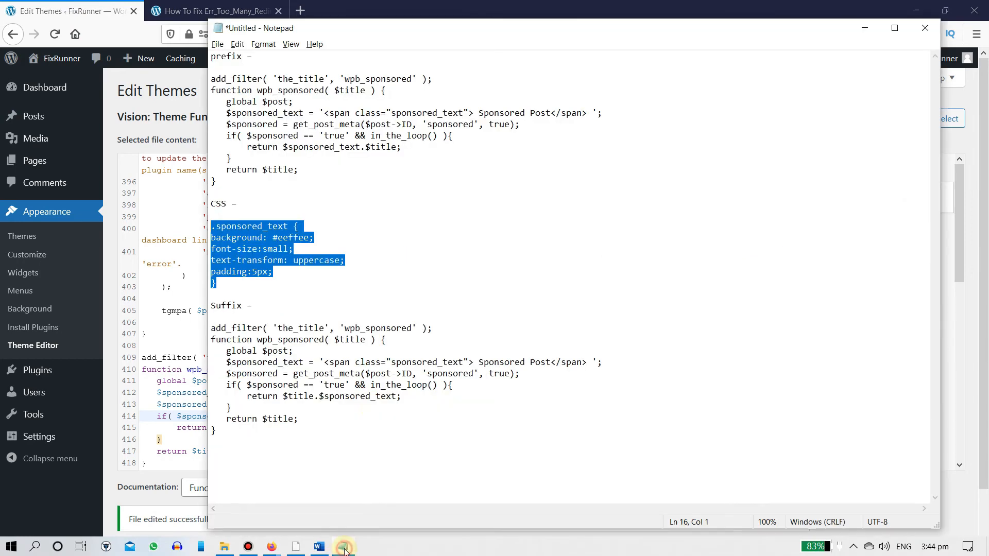
pyautogui.moveTo(216, 431); pyautogui.dragTo(211, 330)
pyautogui.hotkey('ctrl', 'c')
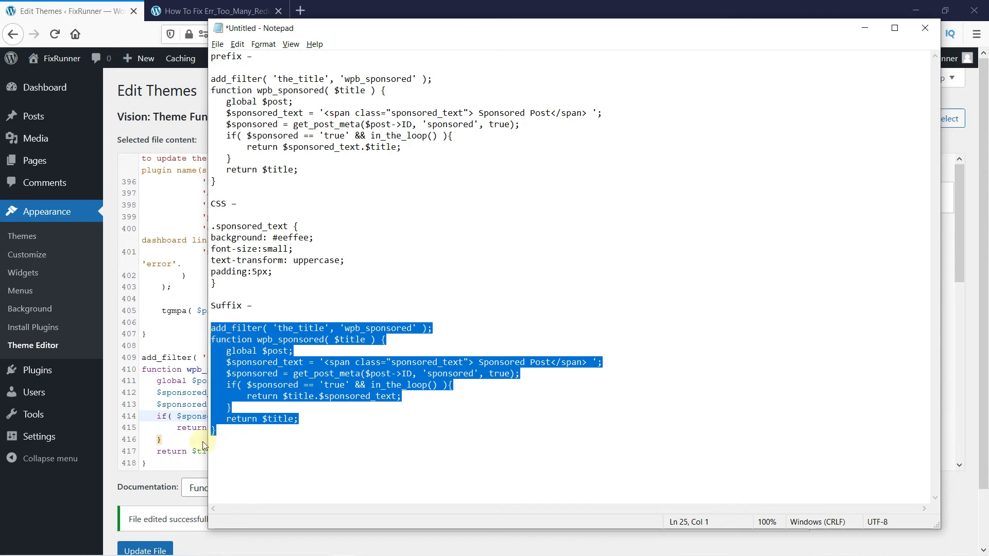
# Replace the prefix wpb_sponsored code at the end of functions.php with the copied suffix code and update the file.
pyautogui.click(169, 462)
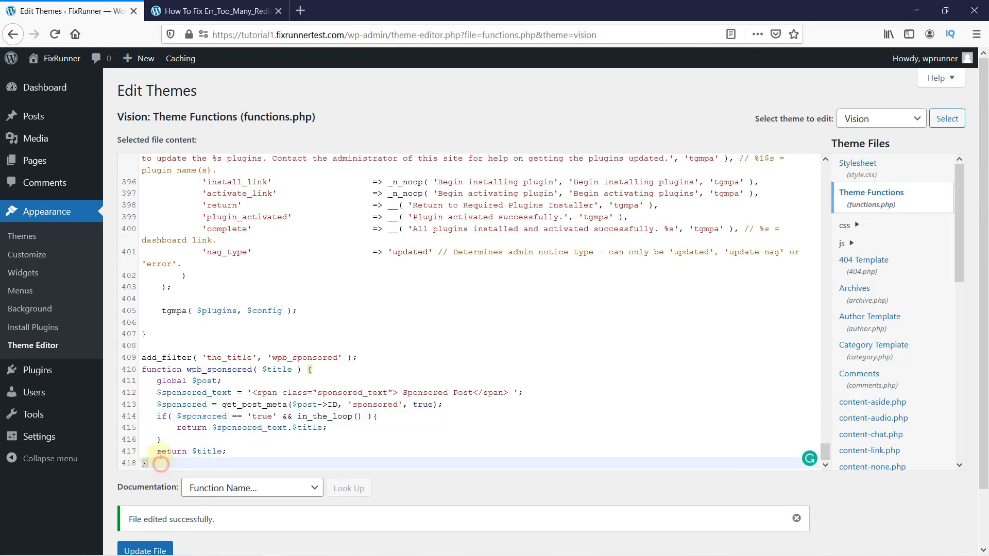
pyautogui.moveTo(161, 458); pyautogui.dragTo(142, 357)
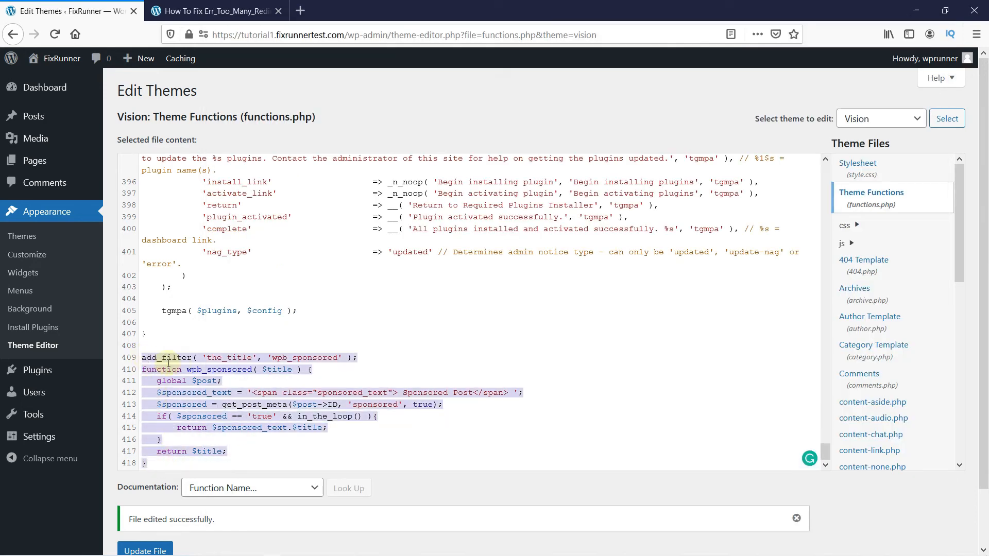
pyautogui.hotkey('ctrl', 'v')
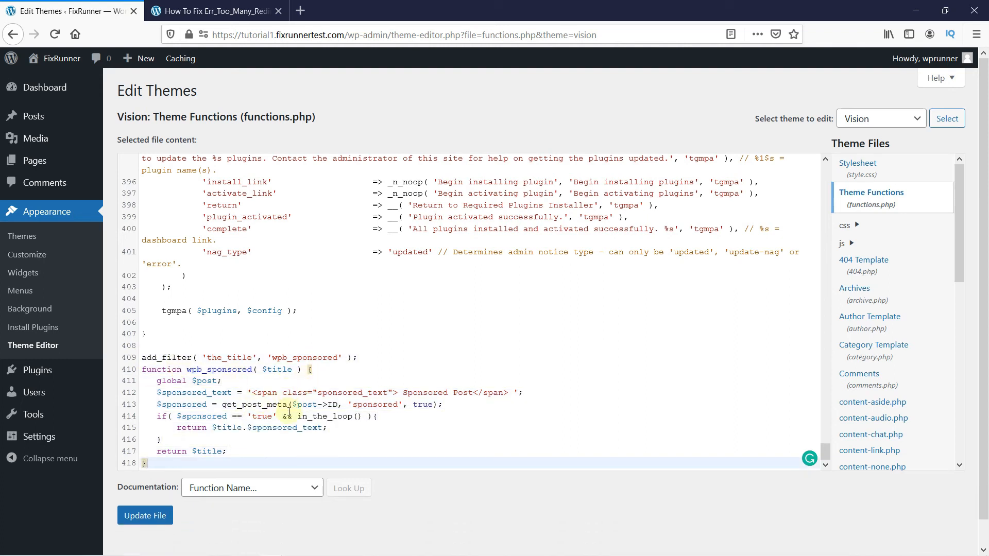
pyautogui.click(136, 517)
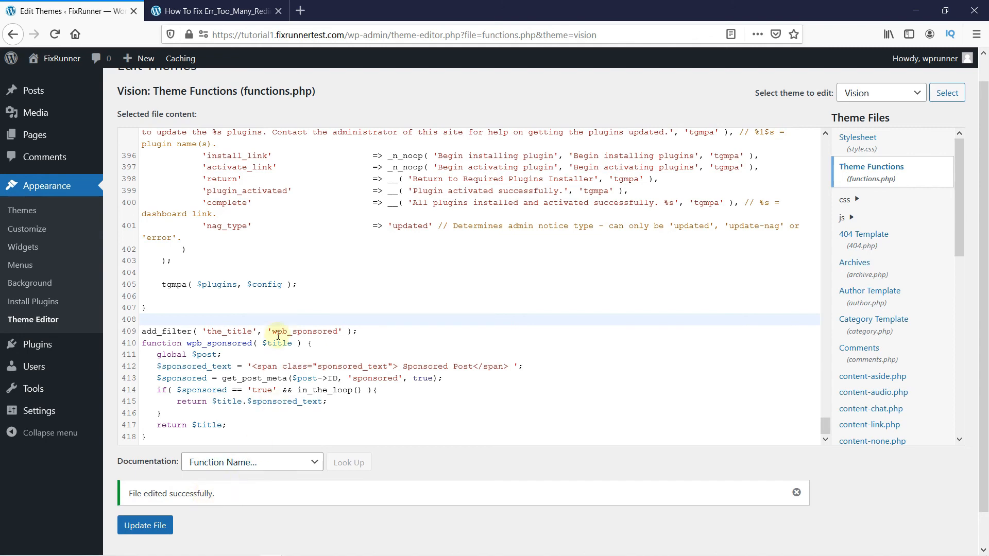
# Reload the live redirects error post to check where the sponsored label sits in its title.
pyautogui.click(211, 11)
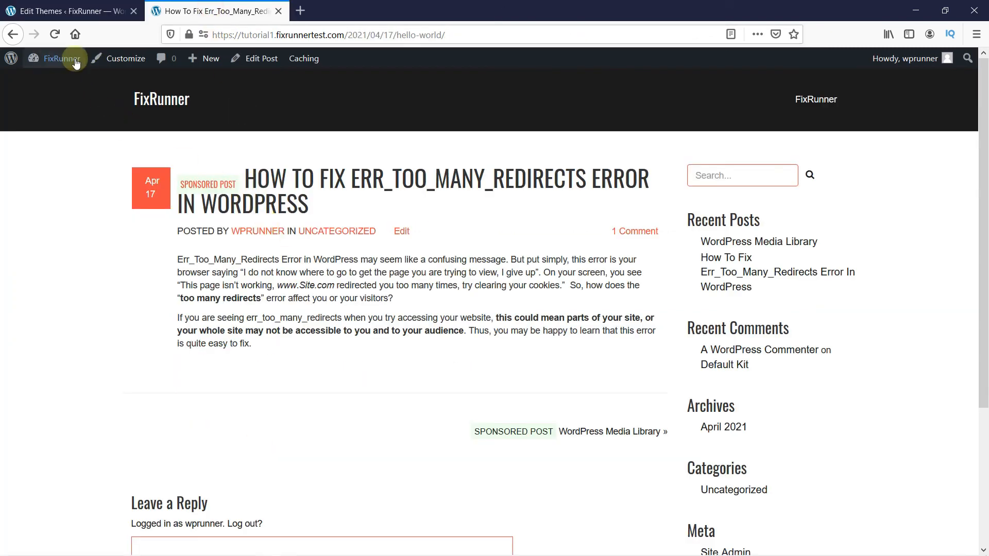
pyautogui.click(54, 34)
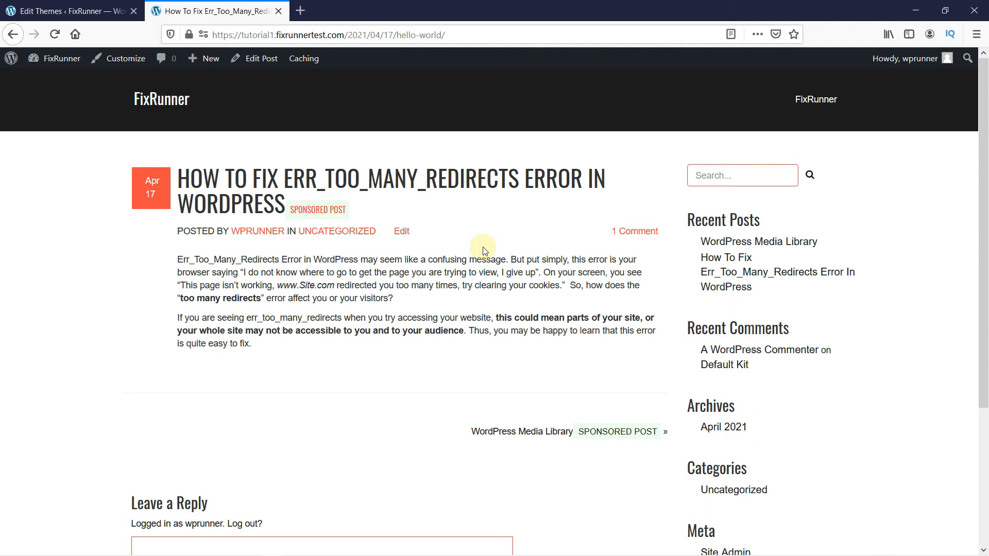
pyautogui.moveTo(519, 4)
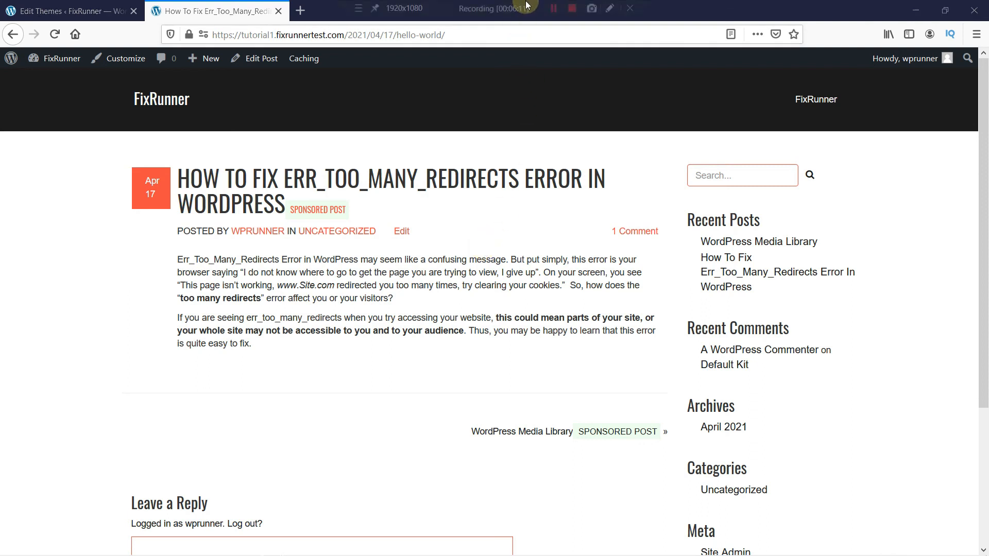